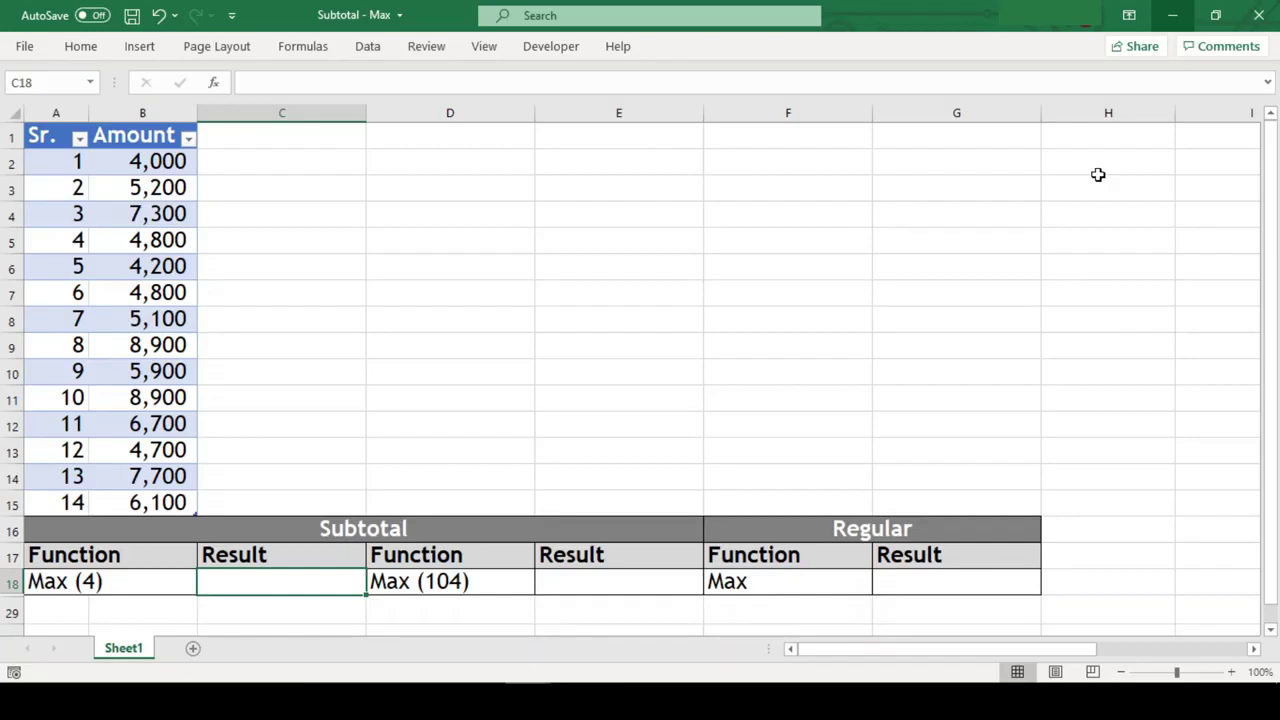
# In C18, start a SUBTOTAL formula with function 4 - MAX over b2:b15
pyautogui.write('=su')
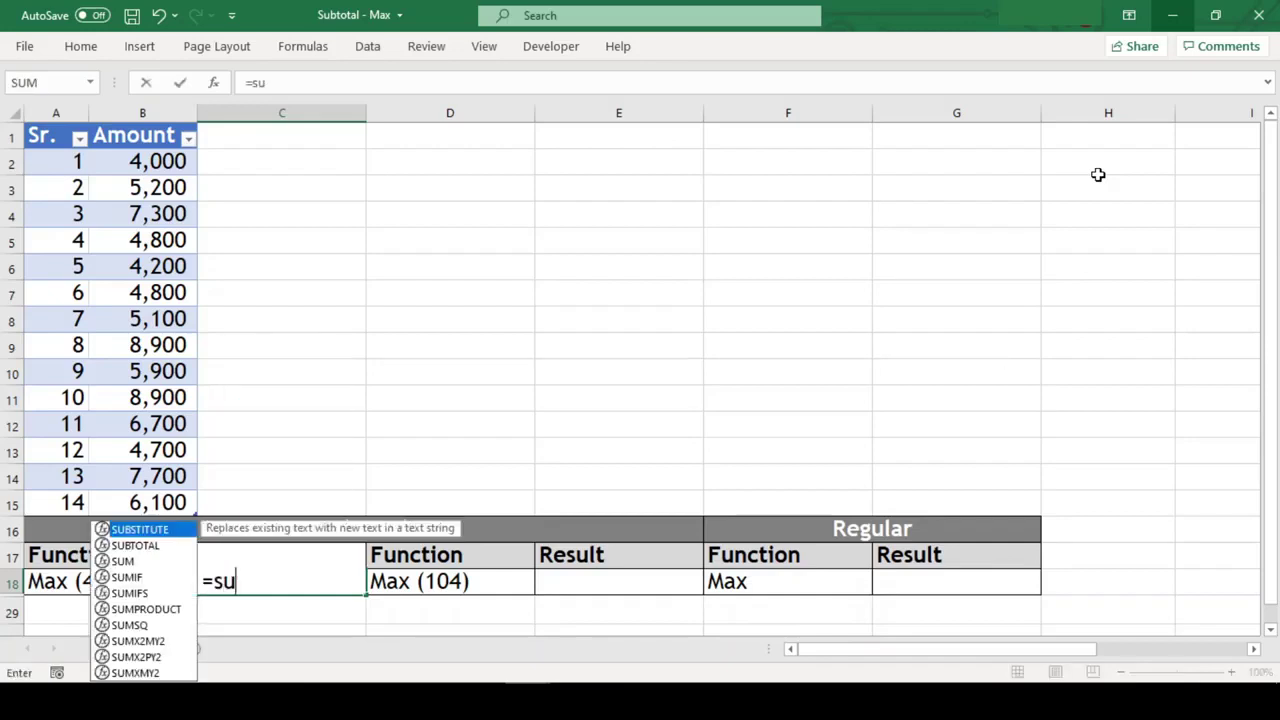
pyautogui.write('bto')
pyautogui.press('Tab')
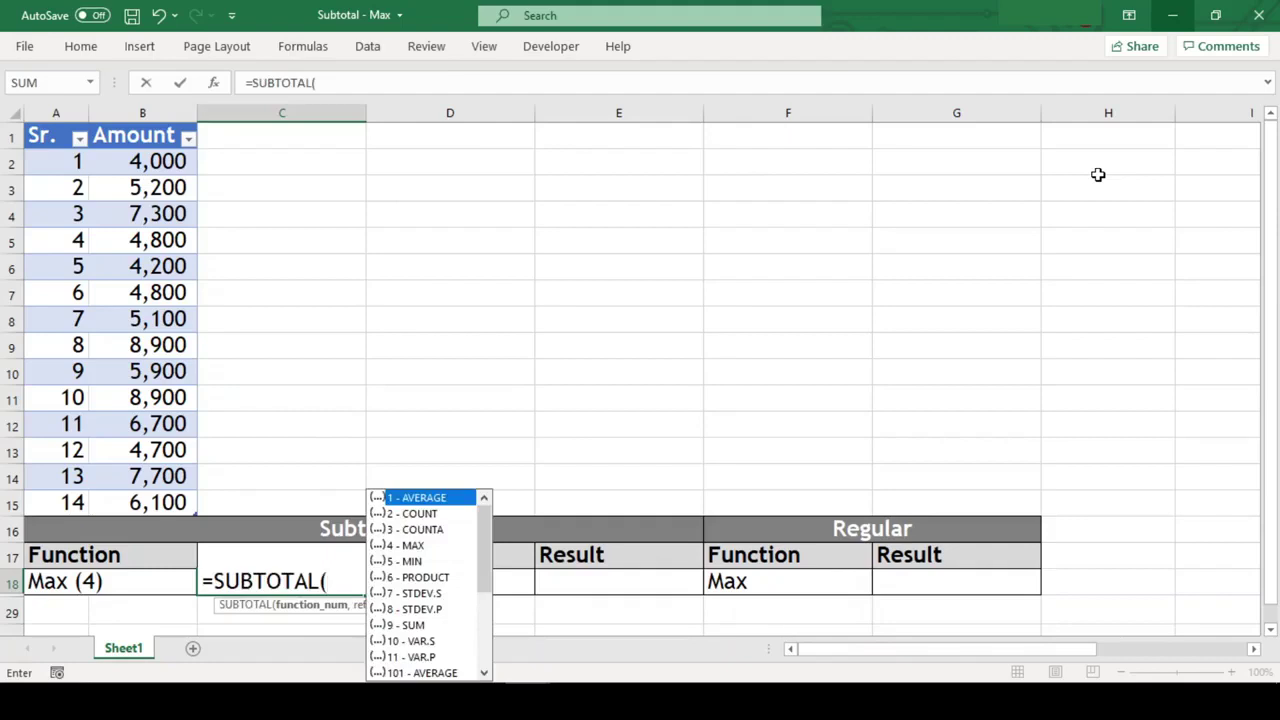
pyautogui.press('Down')
pyautogui.press('Down')
pyautogui.press('Down')
pyautogui.press('Down')
pyautogui.press('Up')
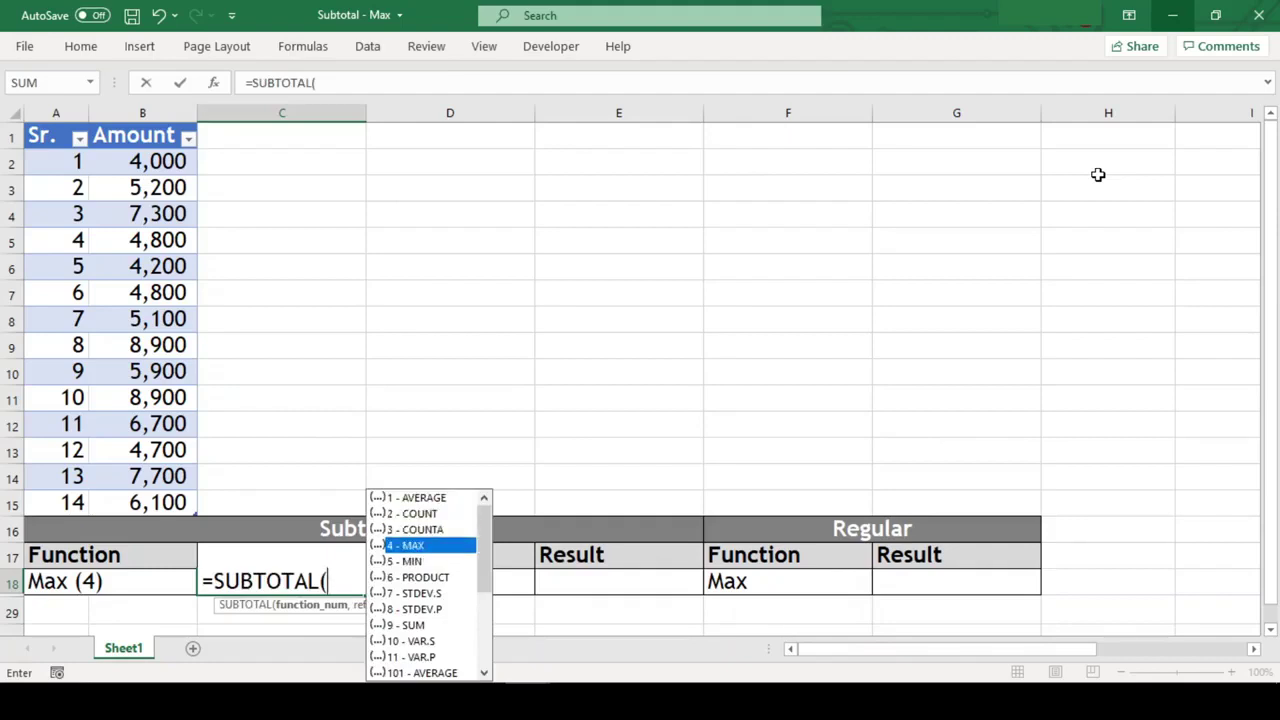
pyautogui.press('Tab')
pyautogui.write(',b')
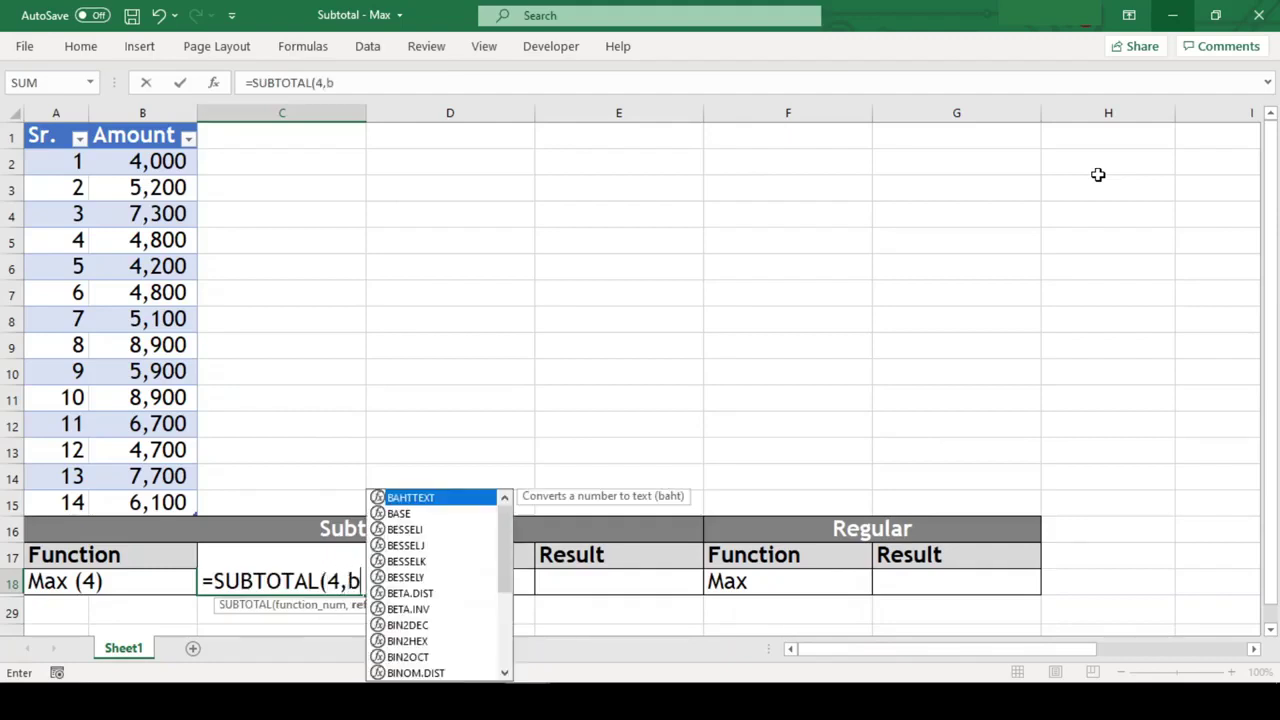
pyautogui.write('2:b')
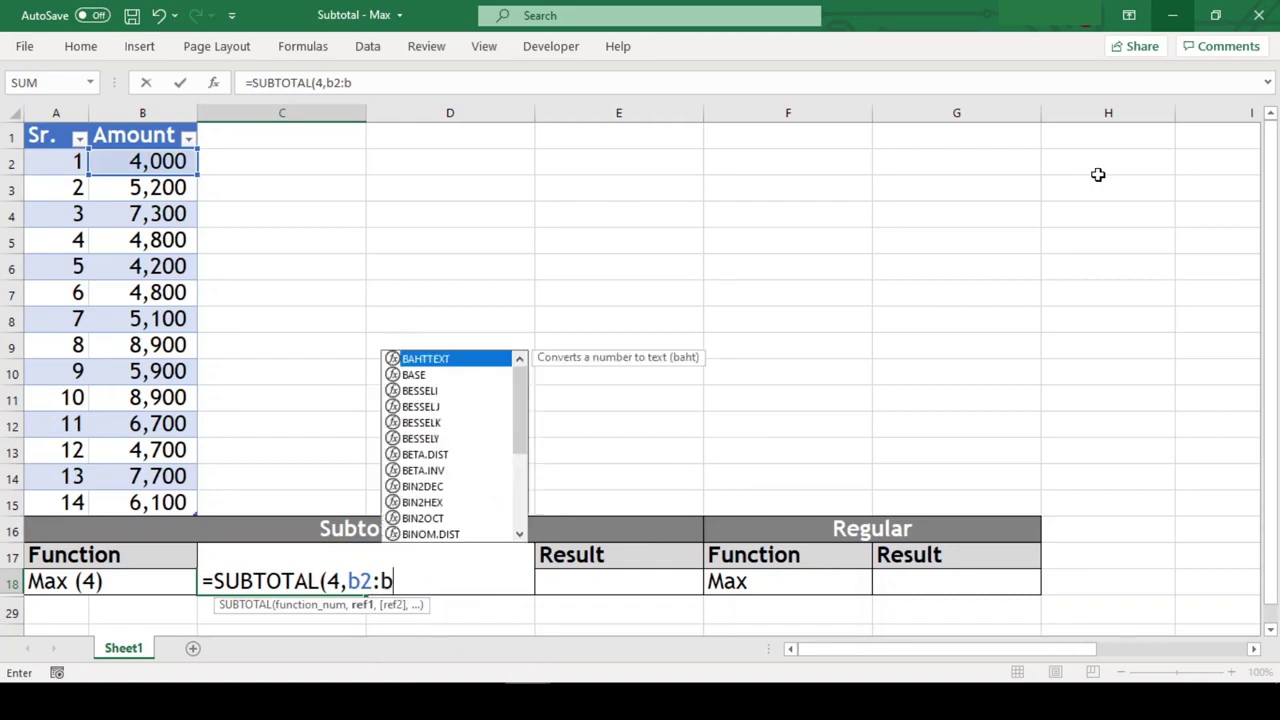
pyautogui.write('15')
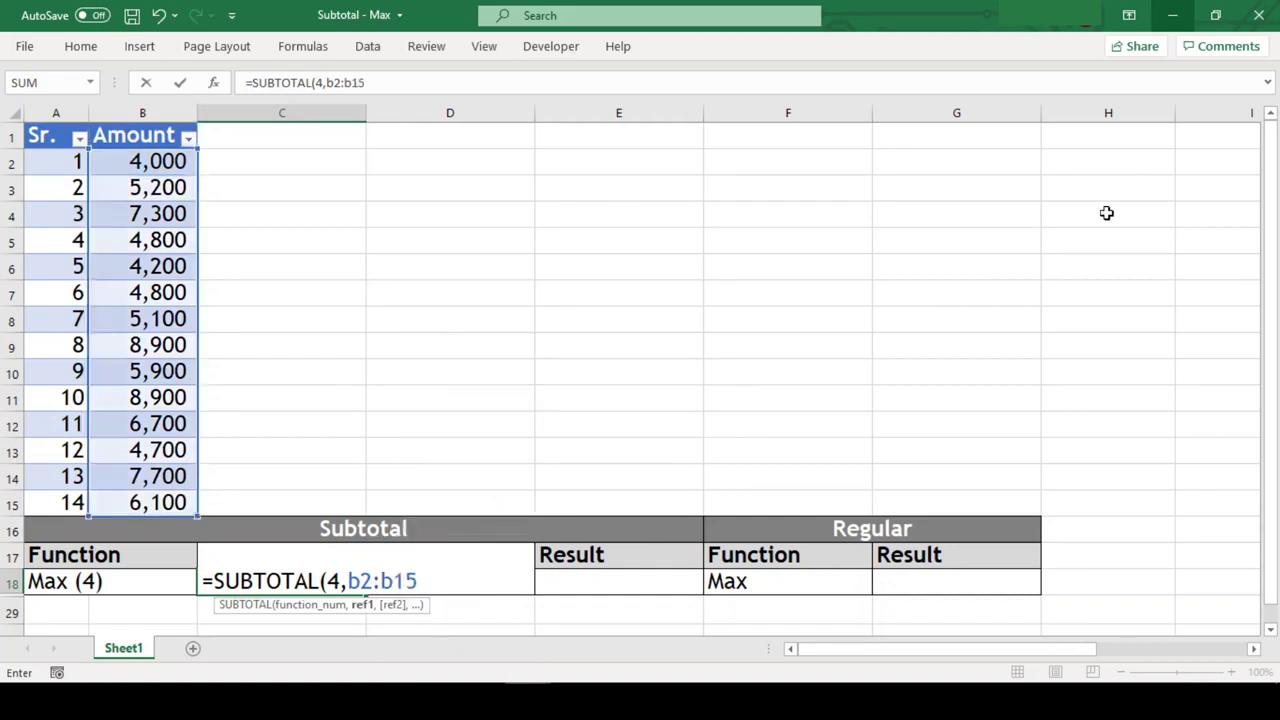
# Make the range absolute ($B$2:$B$15) and close the formula, showing 8900
pyautogui.click(358, 580)
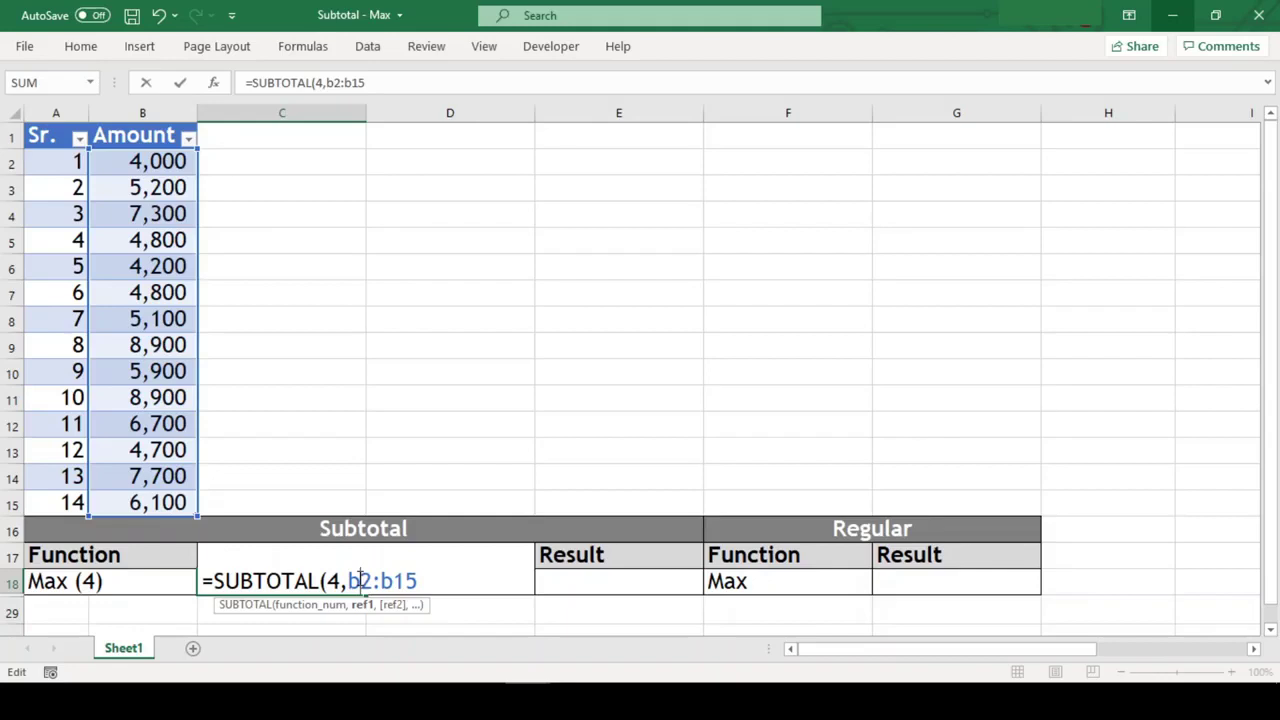
pyautogui.press('F4')
pyautogui.click(416, 580)
pyautogui.press('F4')
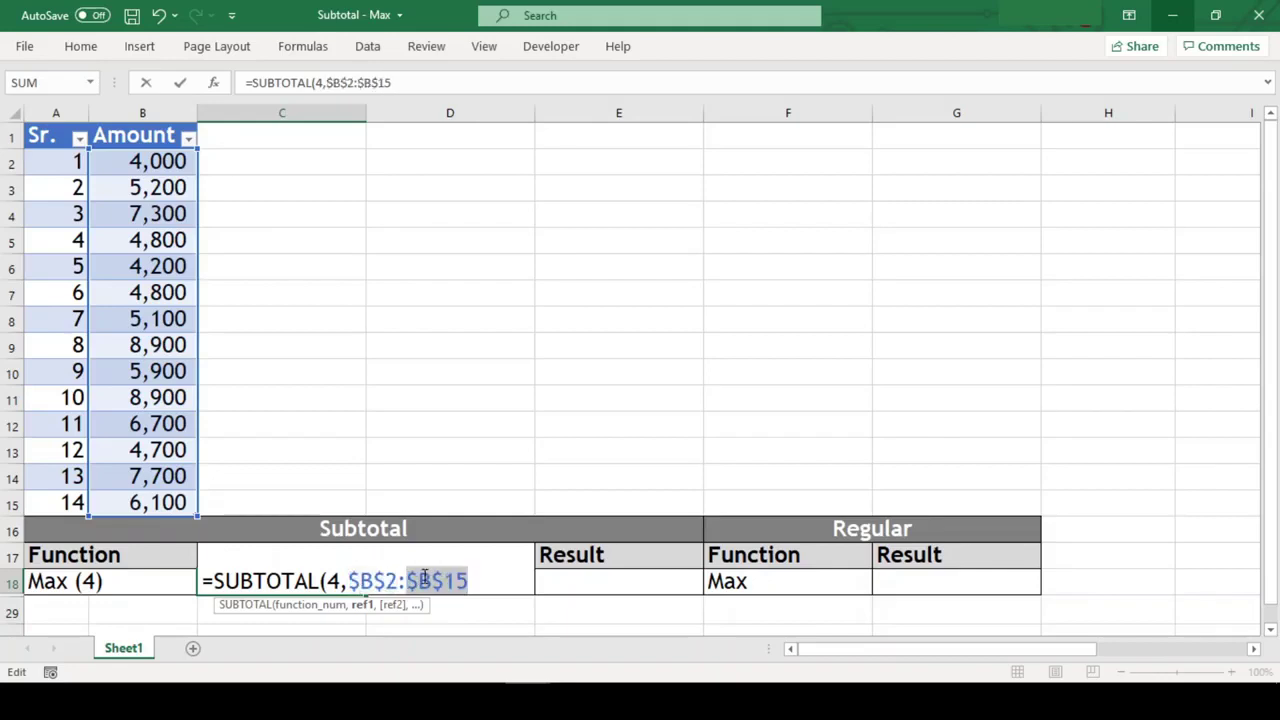
pyautogui.press('Right')
pyautogui.write(')')
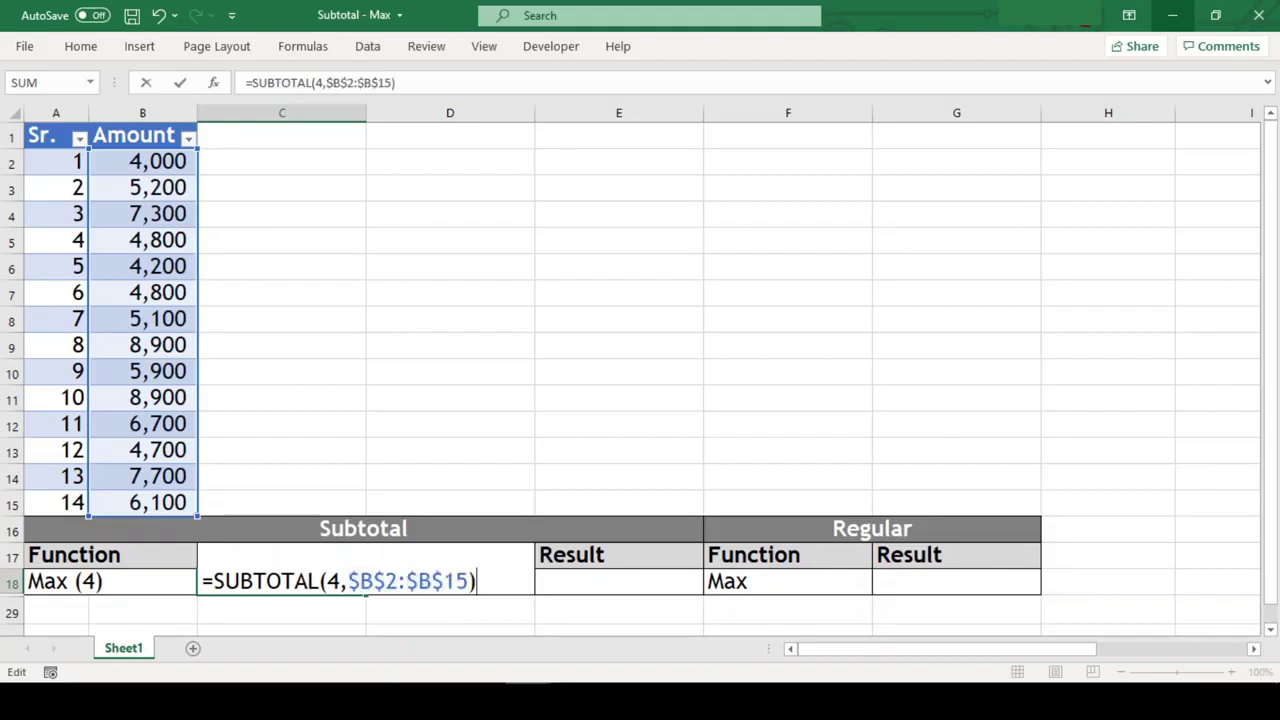
pyautogui.press('Return')
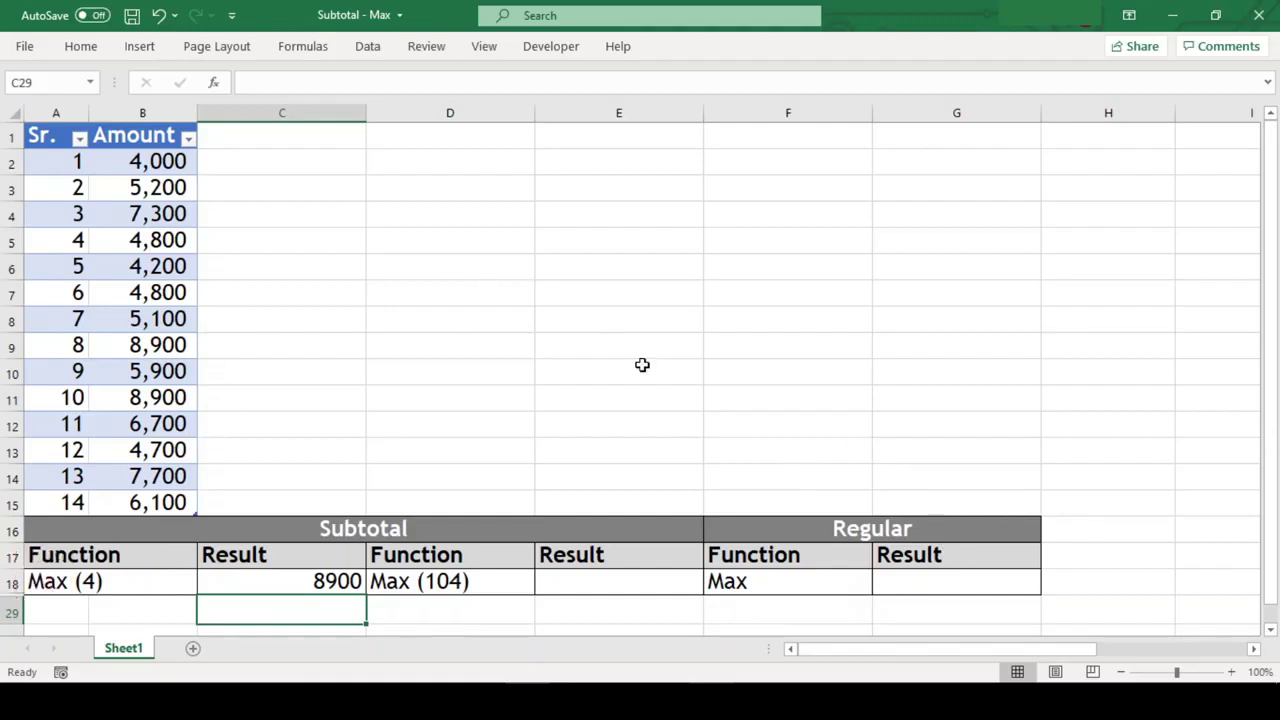
# Enter =MAX(B2:B15) in G18 as the regular Max, returning 8900
pyautogui.click(929, 583)
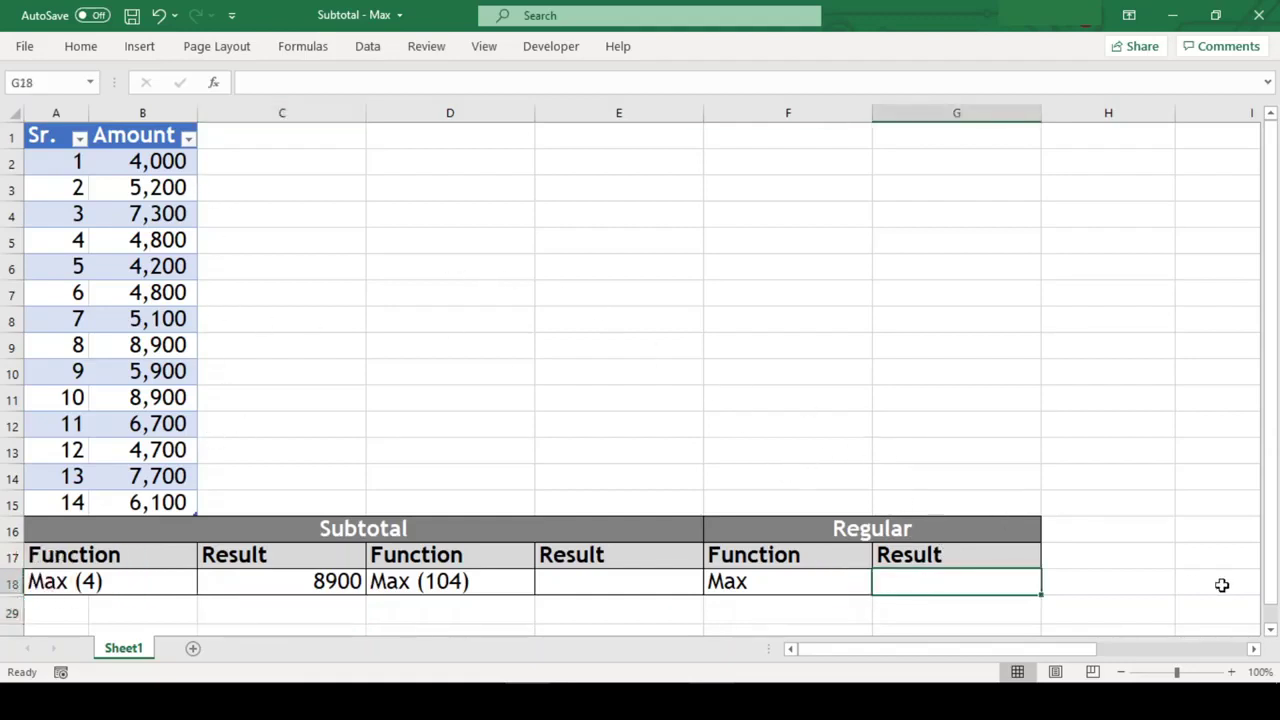
pyautogui.write('=max(b')
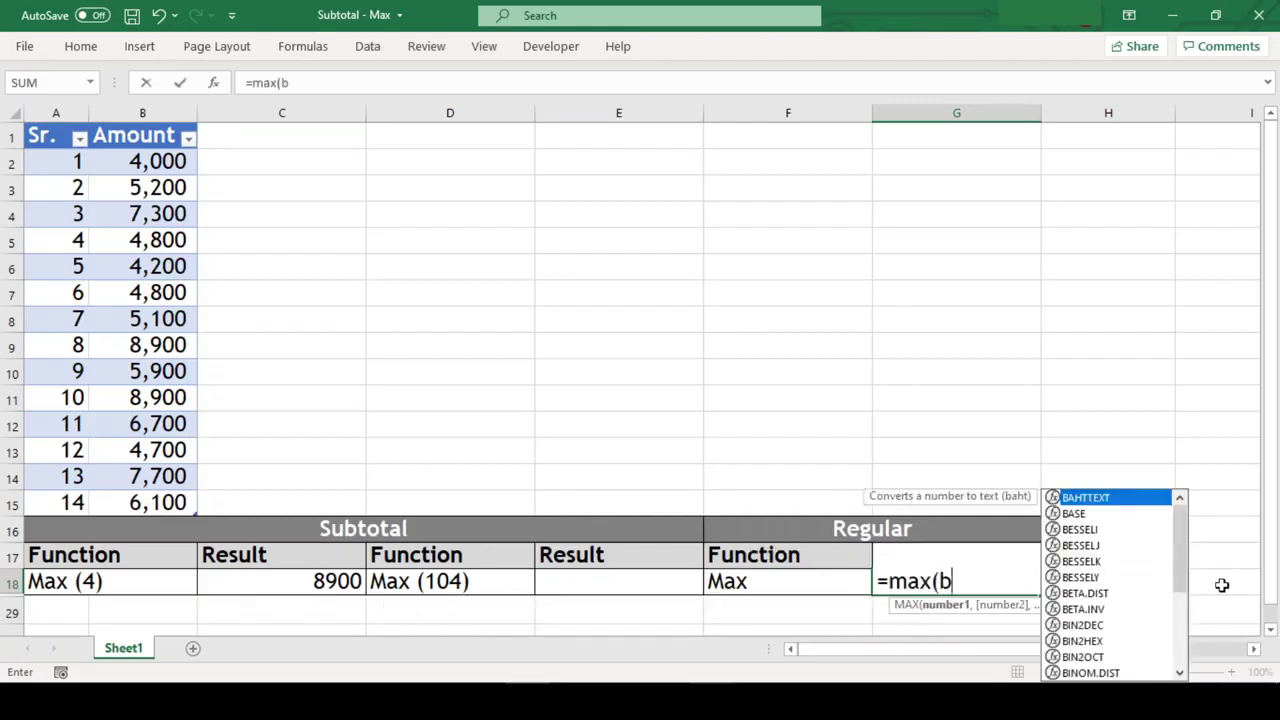
pyautogui.write('2:b15')
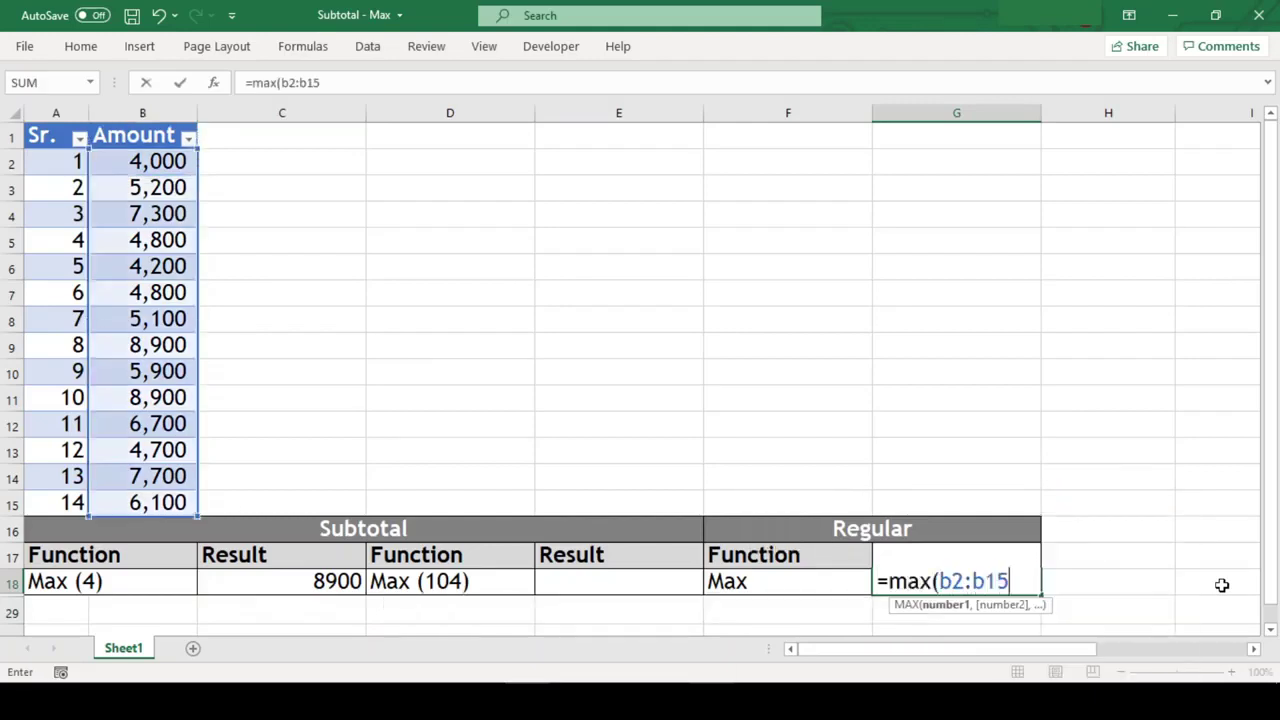
pyautogui.write(')')
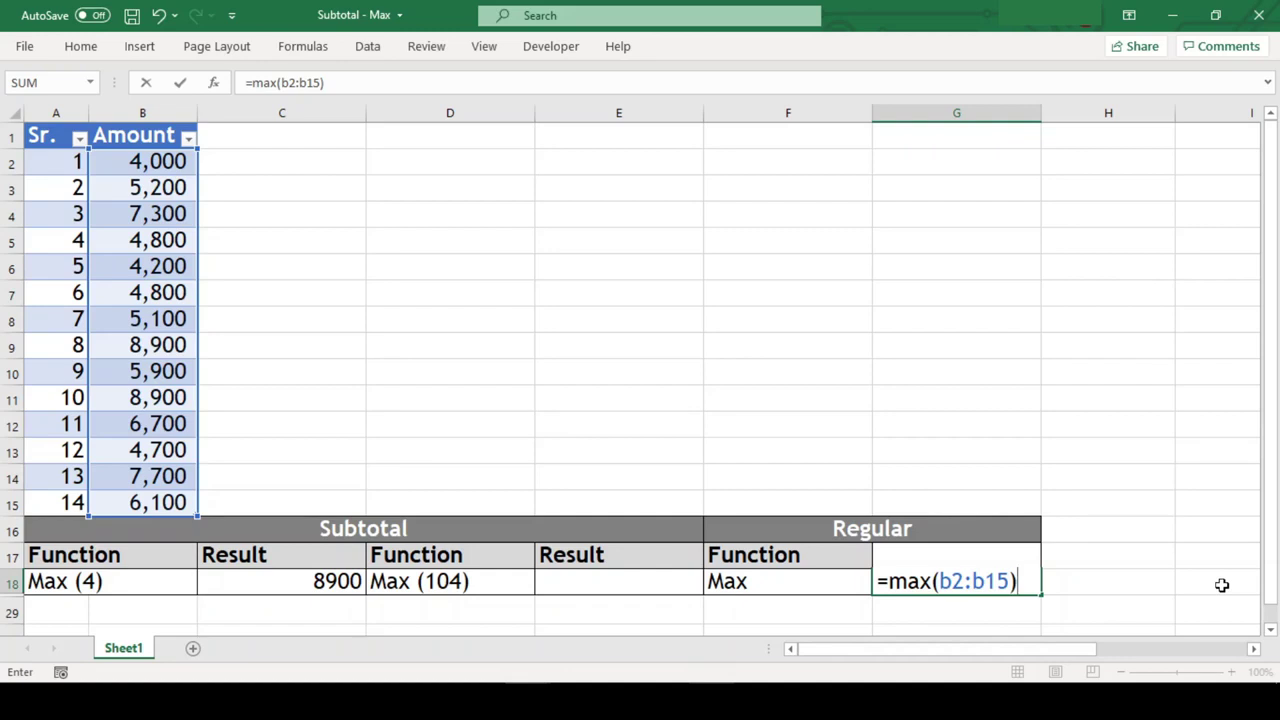
pyautogui.press('Return')
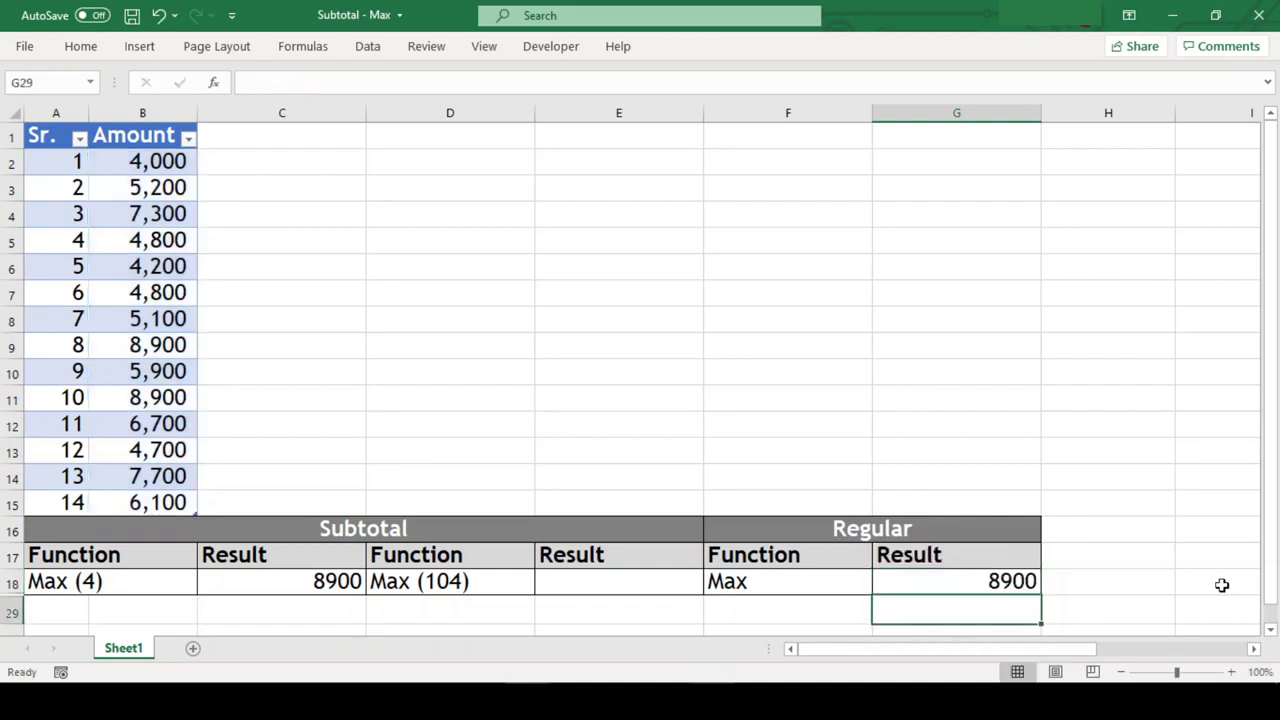
pyautogui.click(1004, 587)
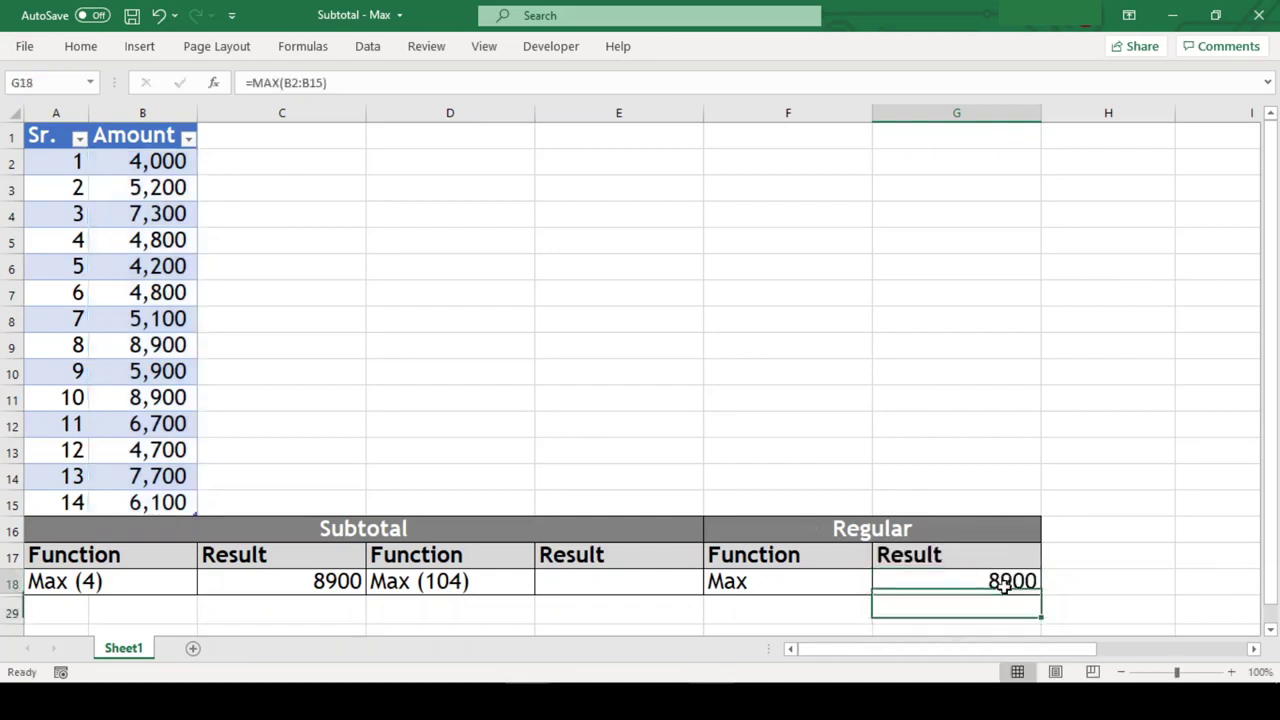
# Apply a Less Than 5200 number filter to the Amount column, dropping Max (4) to 5100
pyautogui.click(256, 581)
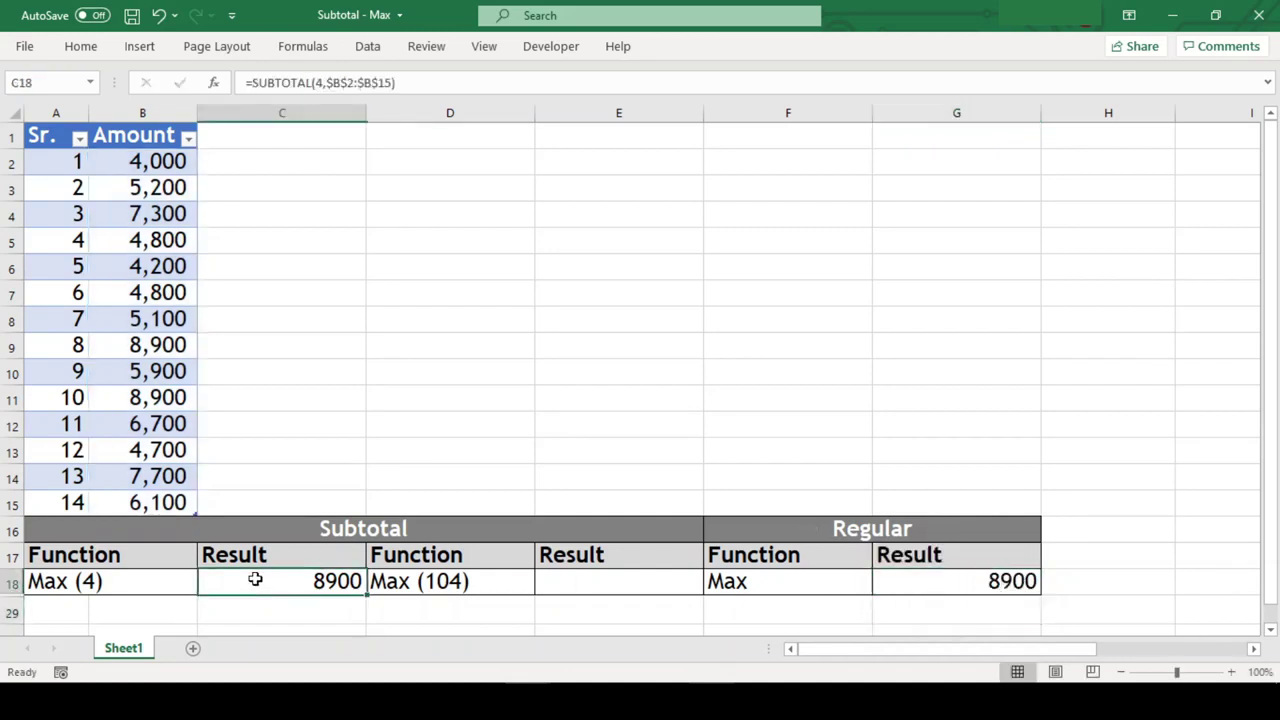
pyautogui.click(188, 140)
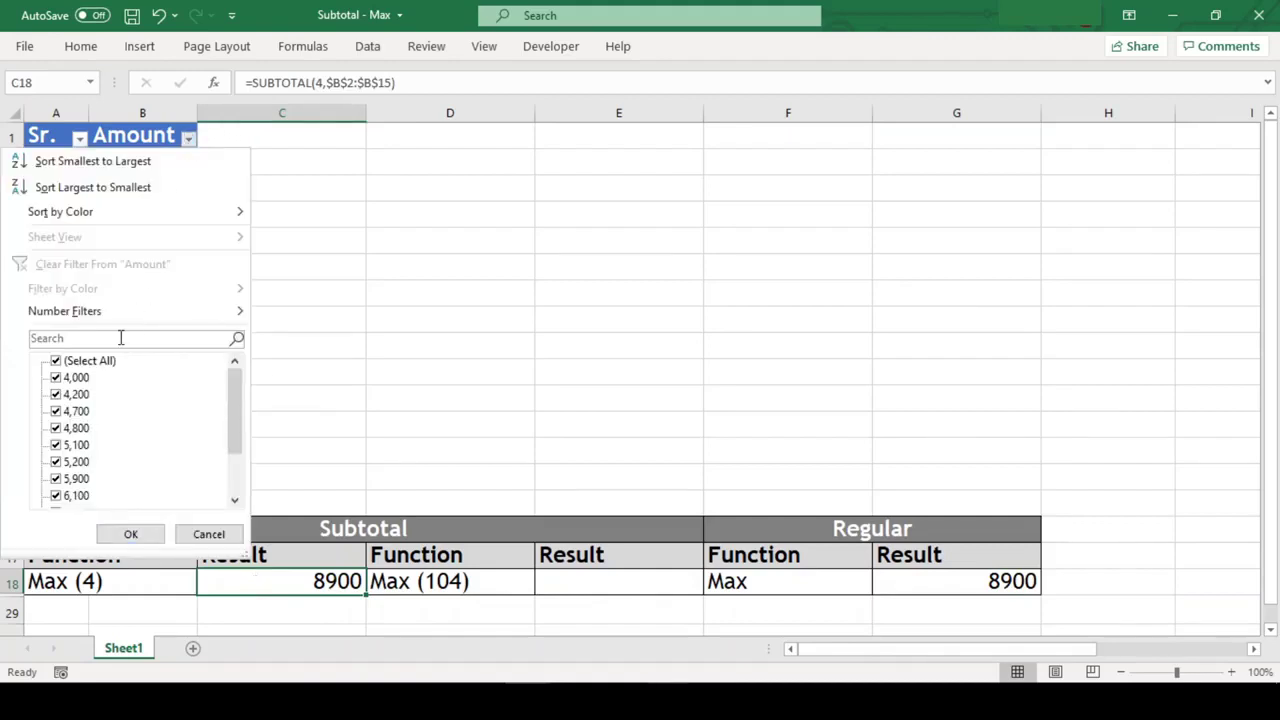
pyautogui.moveTo(64, 311)
pyautogui.click(334, 421)
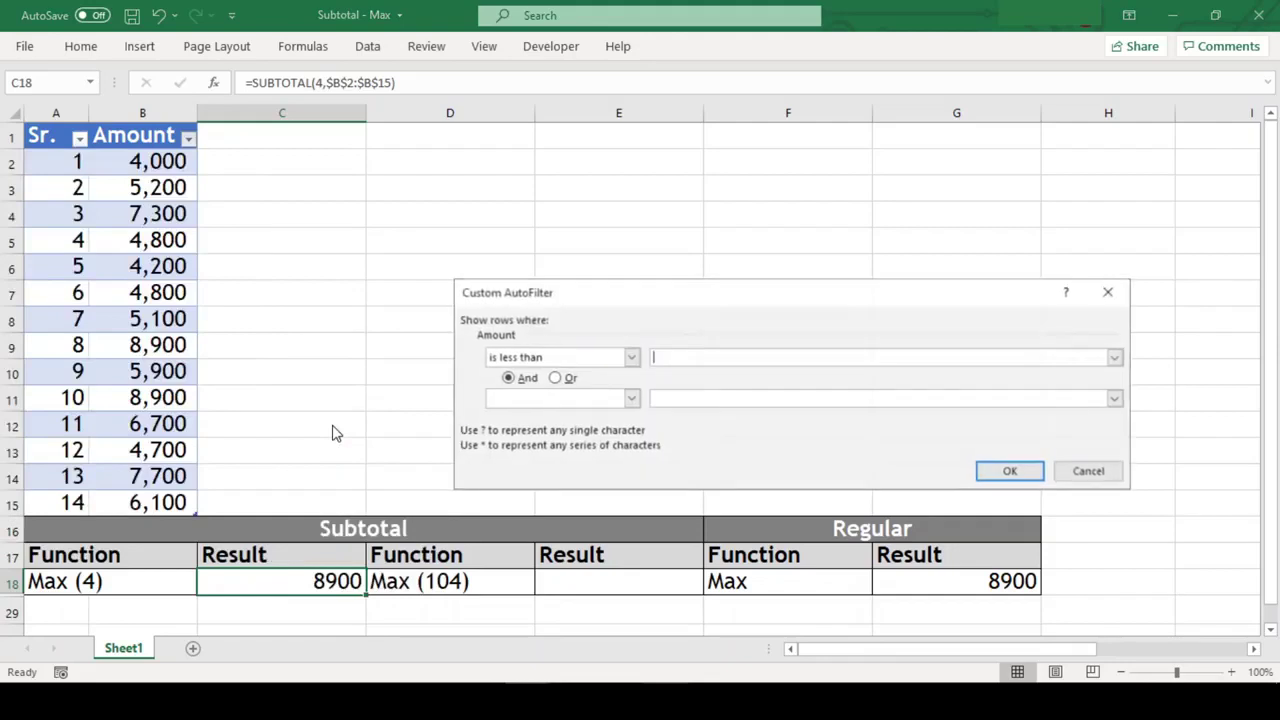
pyautogui.write('5200')
pyautogui.press('Return')
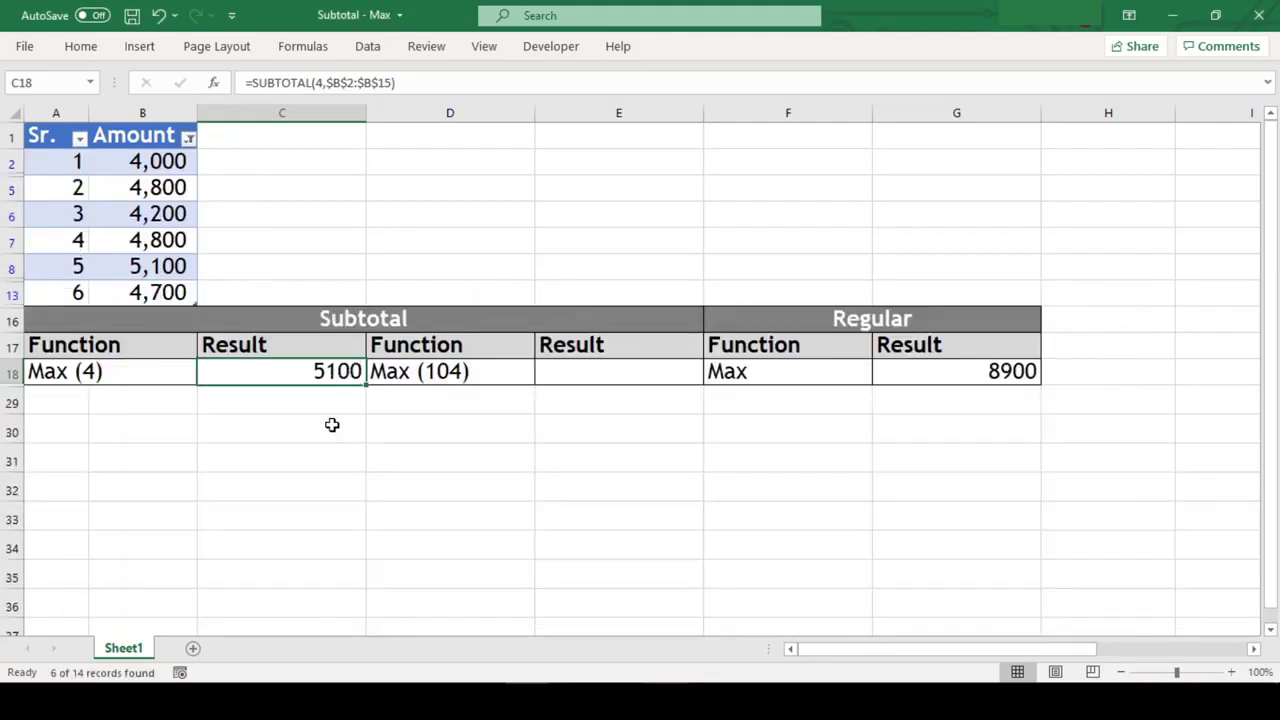
pyautogui.press('Down')
pyautogui.press('Down')
pyautogui.press('Down')
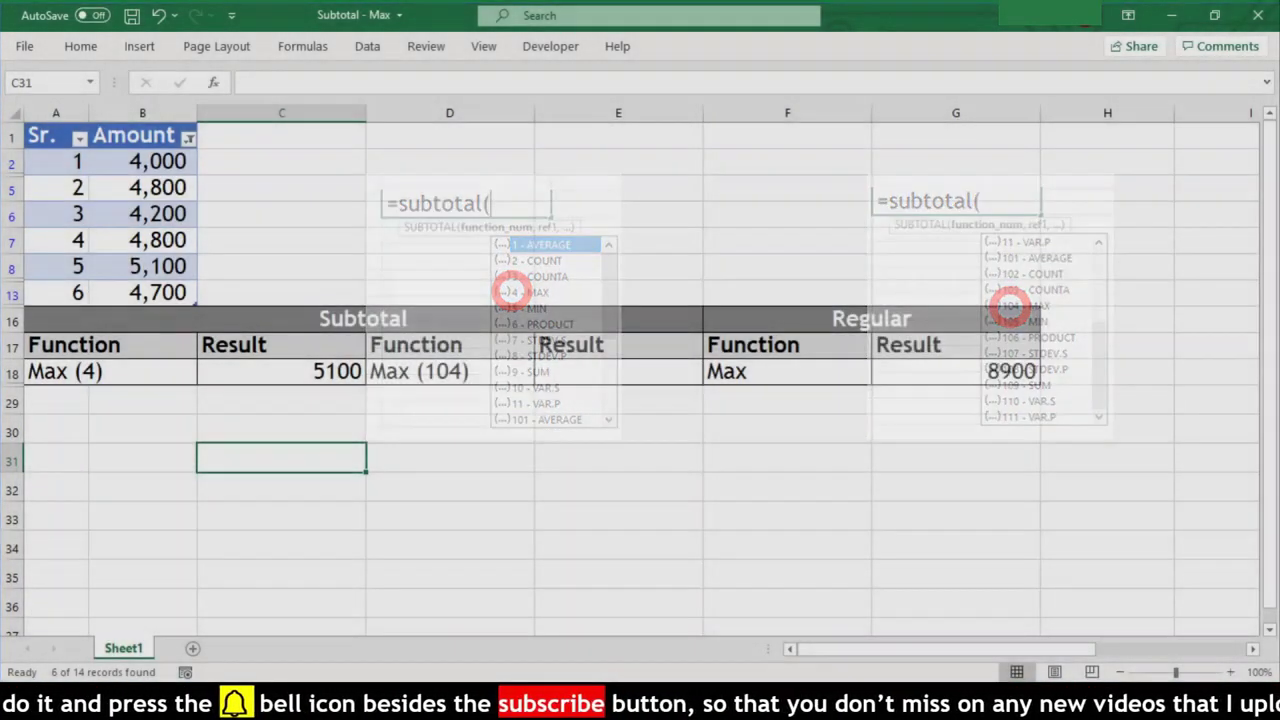
# Copy the C18 SUBTOTAL formula into E18 and change its function code to 104
pyautogui.click(281, 371)
pyautogui.hotkey('ctrl', 'c')
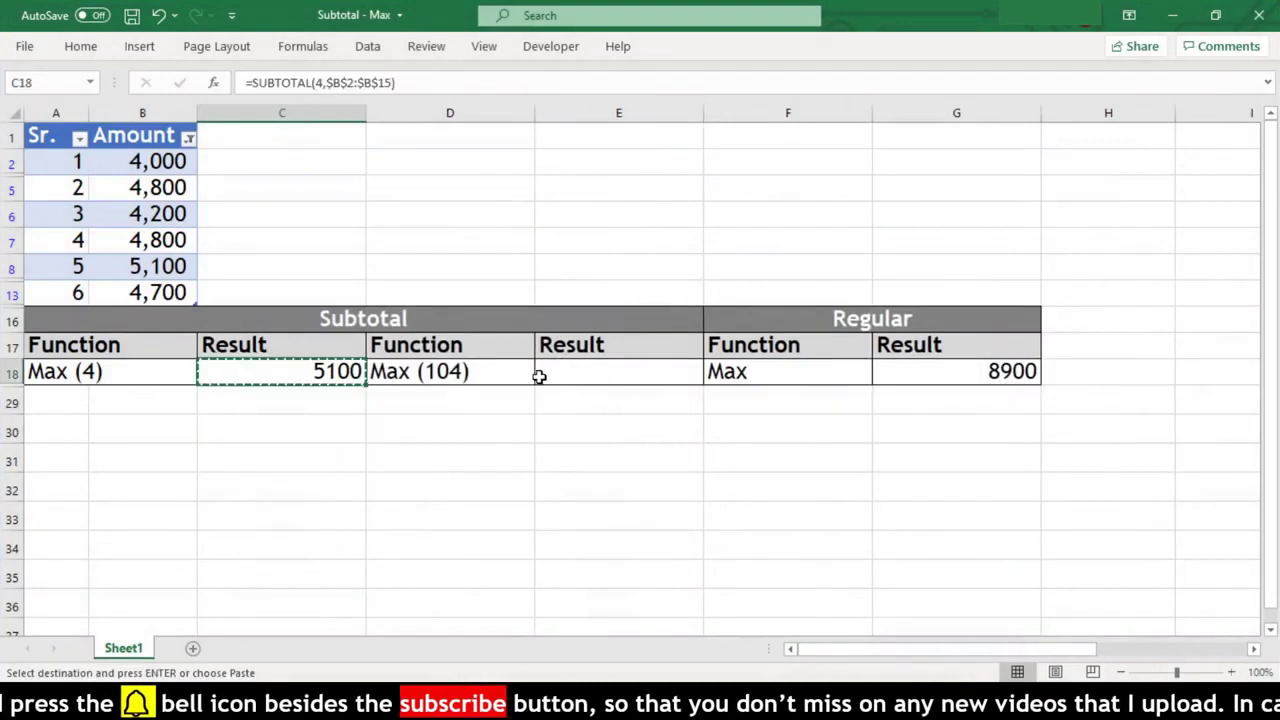
pyautogui.click(554, 376)
pyautogui.hotkey('ctrl', 'v')
pyautogui.doubleClick(614, 368)
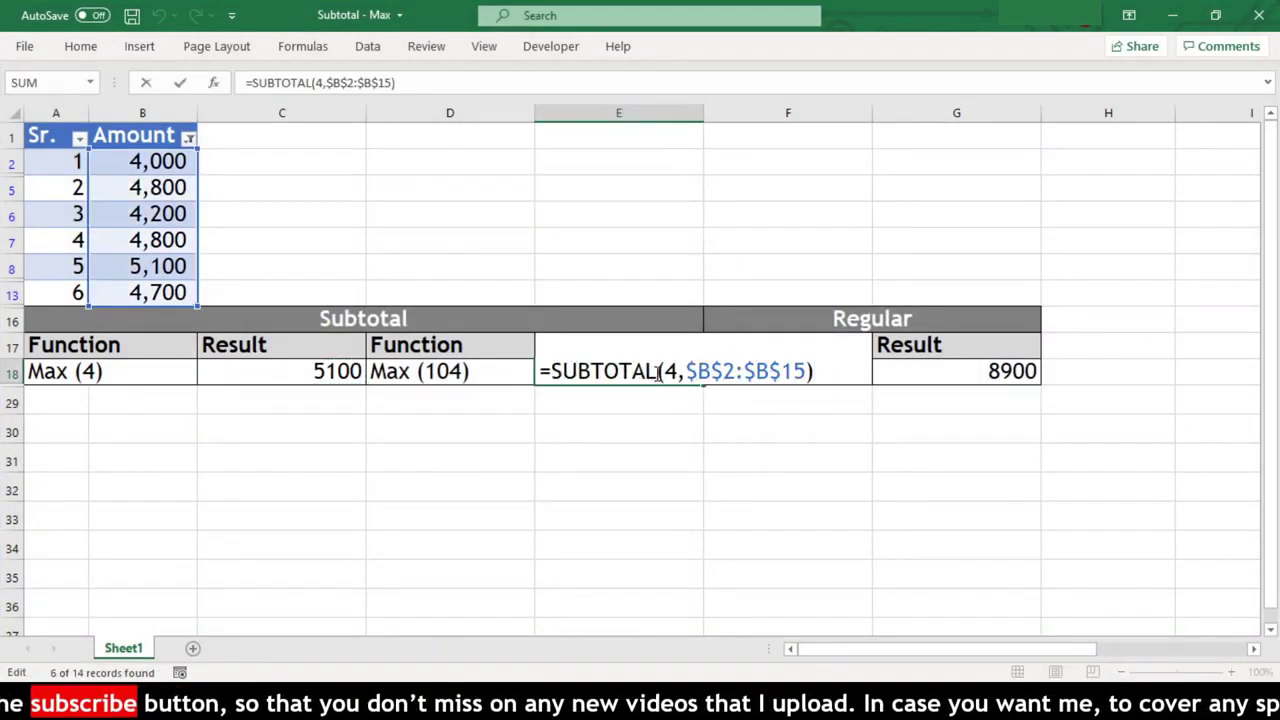
pyautogui.click(666, 372)
pyautogui.write('10')
pyautogui.press('Return')
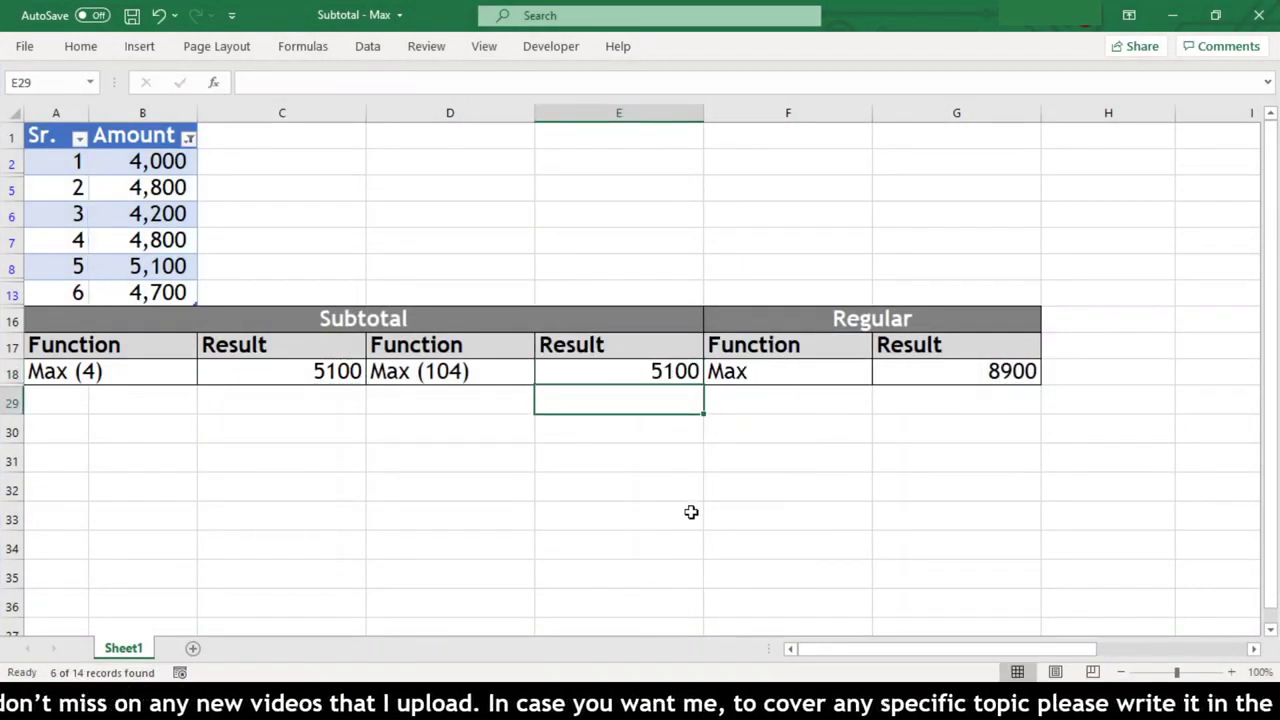
# Clear the Amount filter and hide the rows for Sr 7–10, making Max (104) show 7700
pyautogui.click(188, 138)
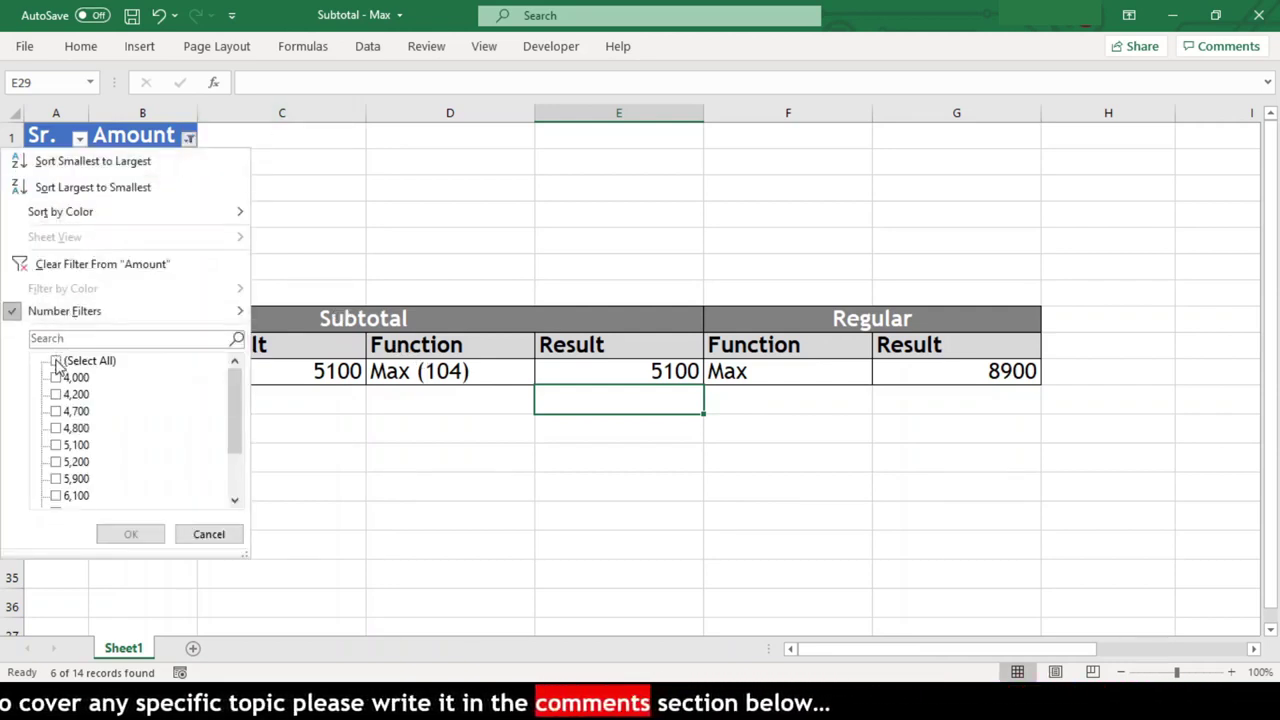
pyautogui.click(130, 534)
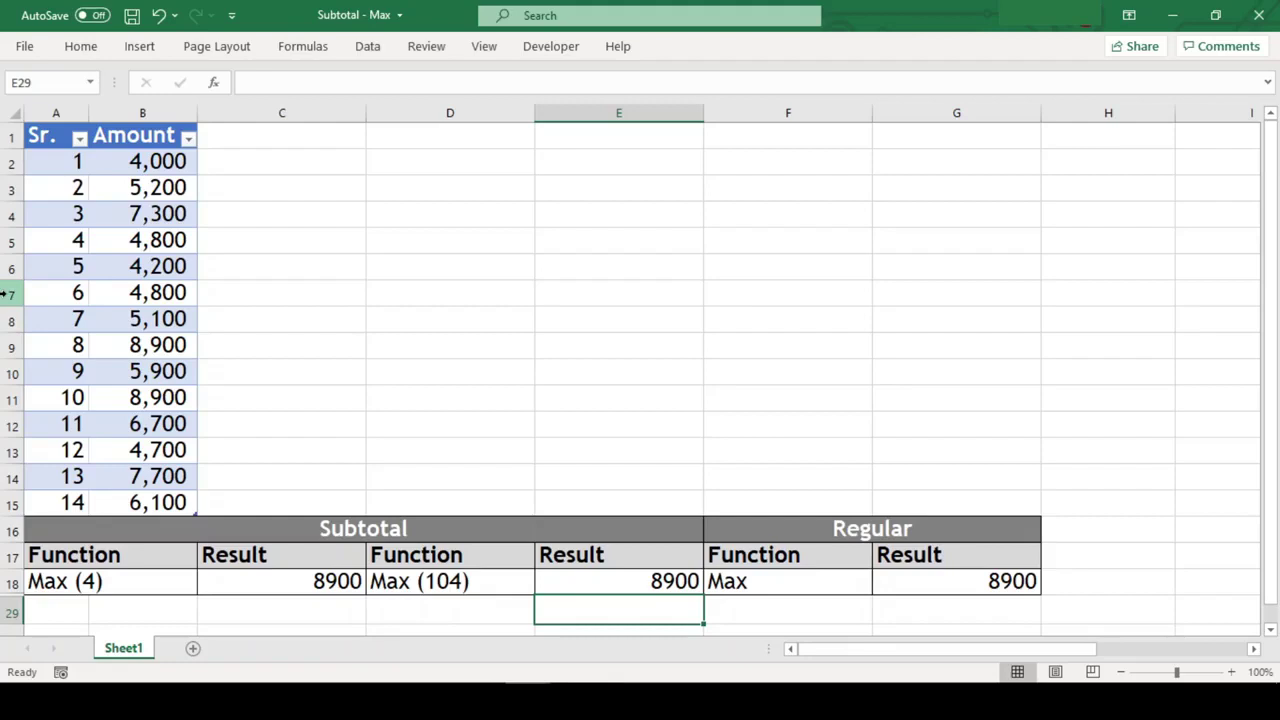
pyautogui.moveTo(6, 318); pyautogui.dragTo(6, 400)
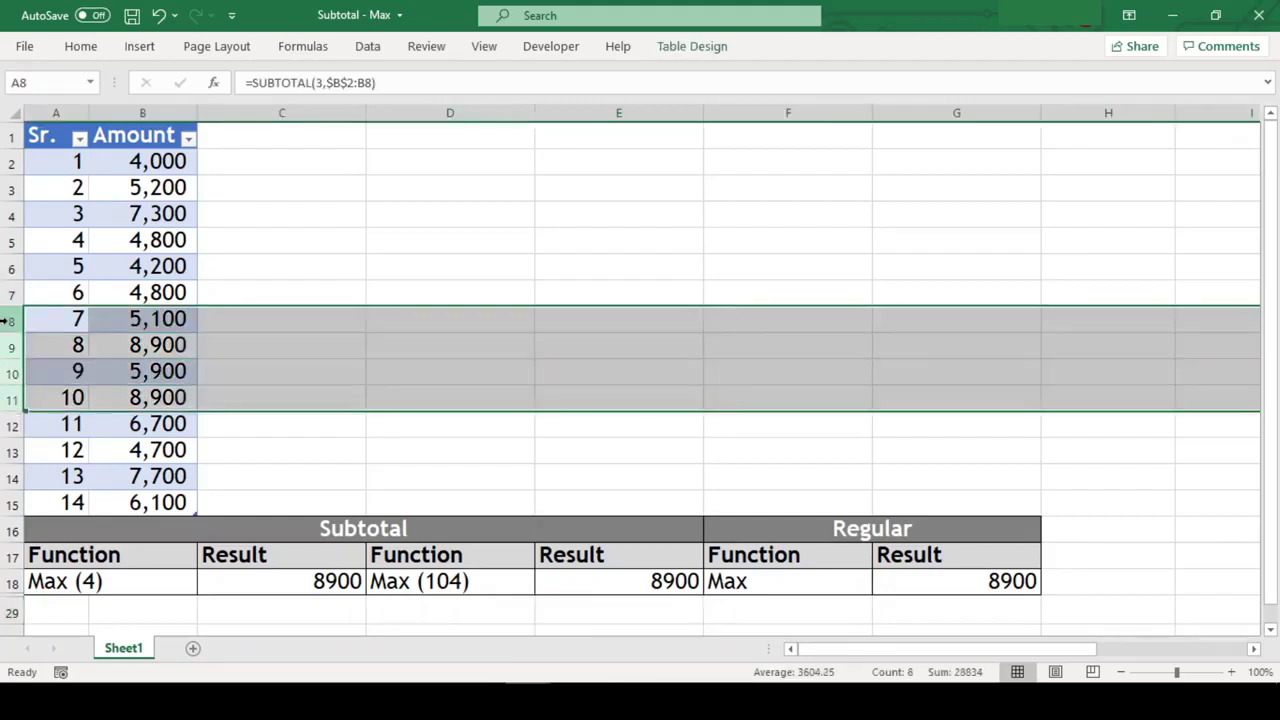
pyautogui.rightClick(10, 328)
pyautogui.click(56, 609)
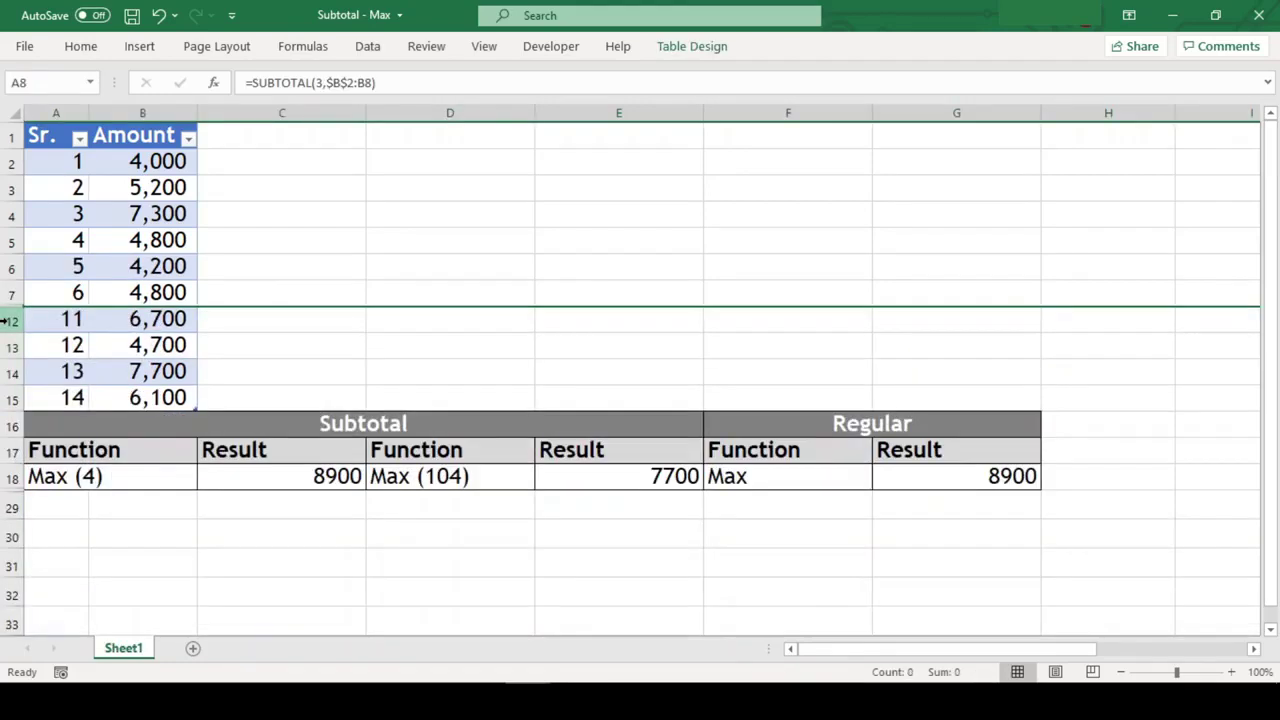
pyautogui.click(428, 606)
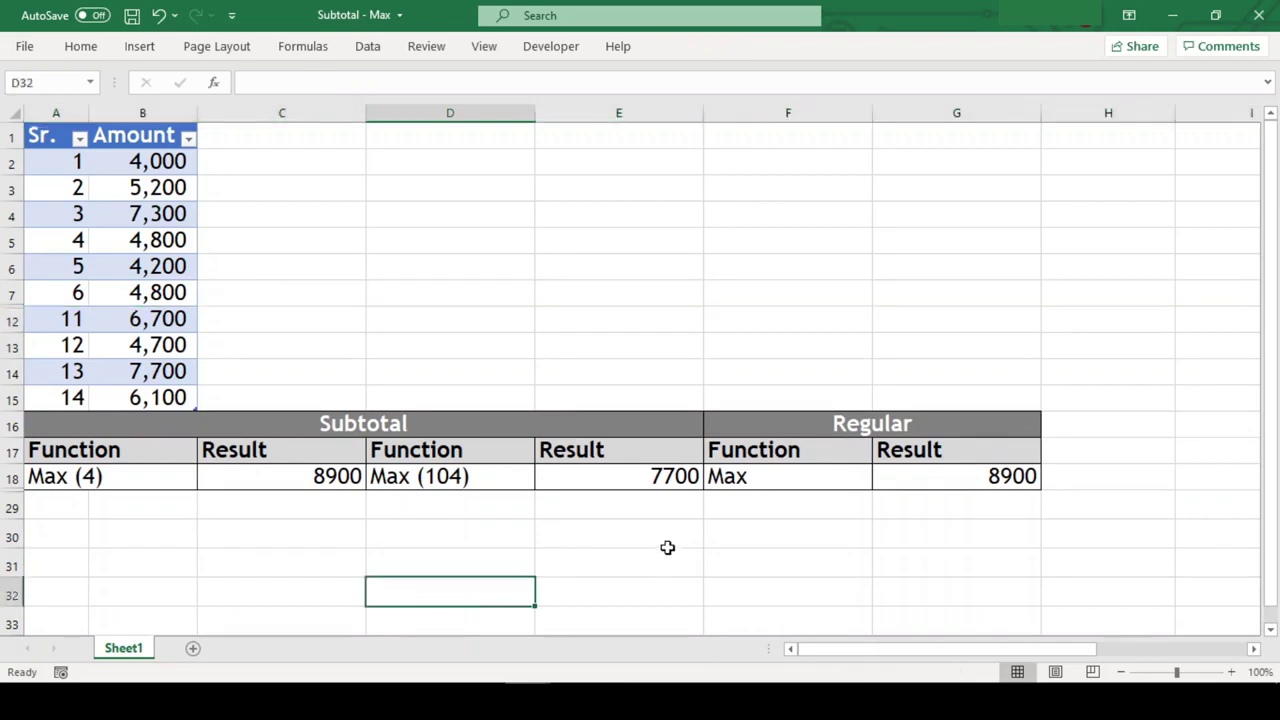
pyautogui.hotkey('ctrl', 'End')
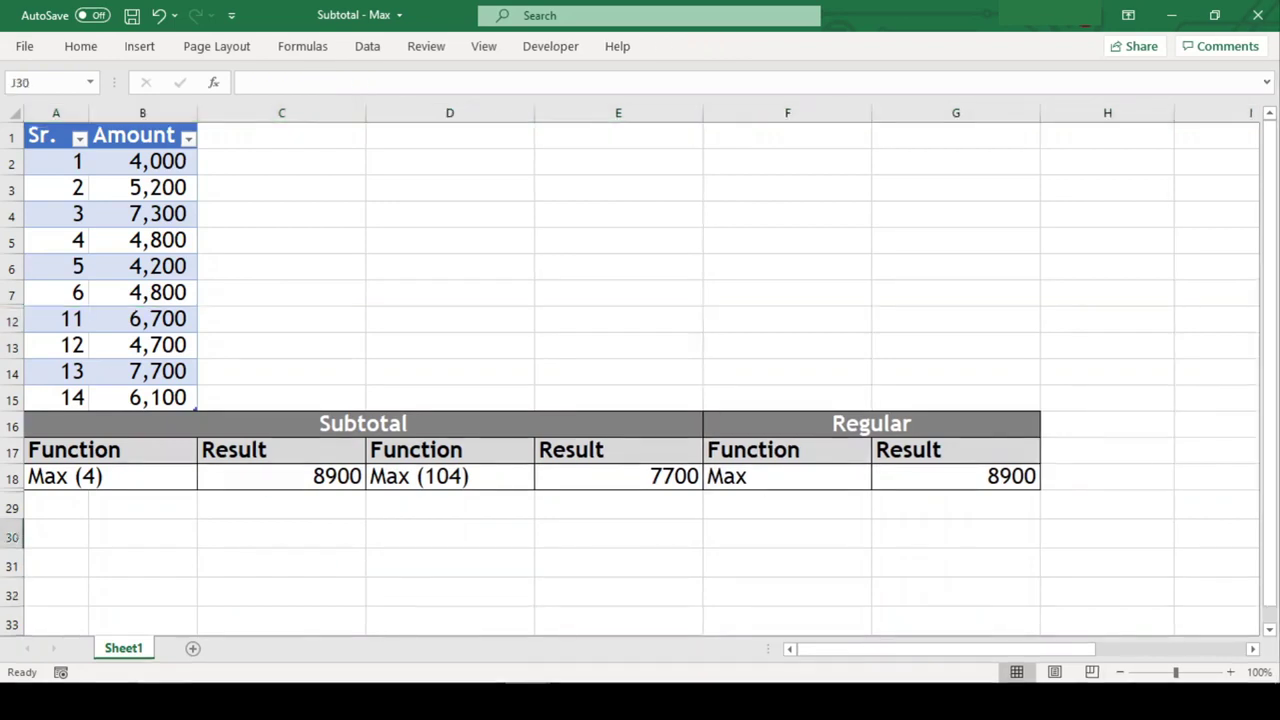